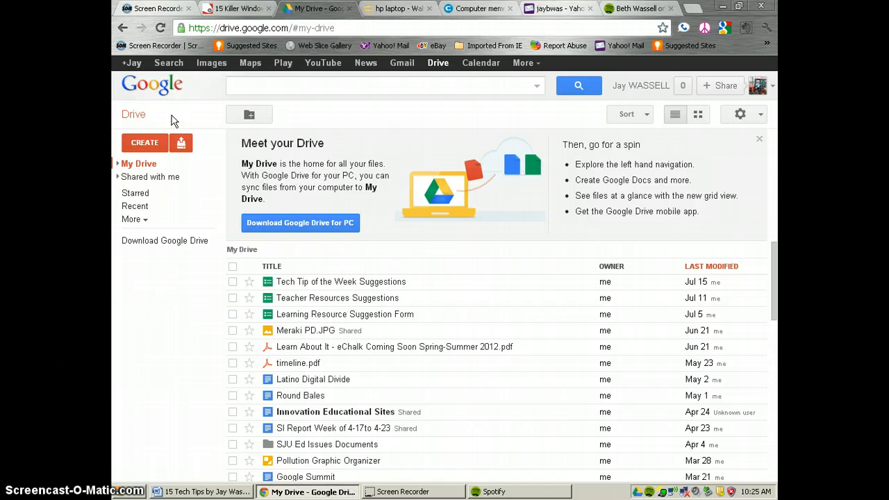
Create a new form from Drive and title it "Test From".
{"action": "left_click", "coordinate": [147, 141]}
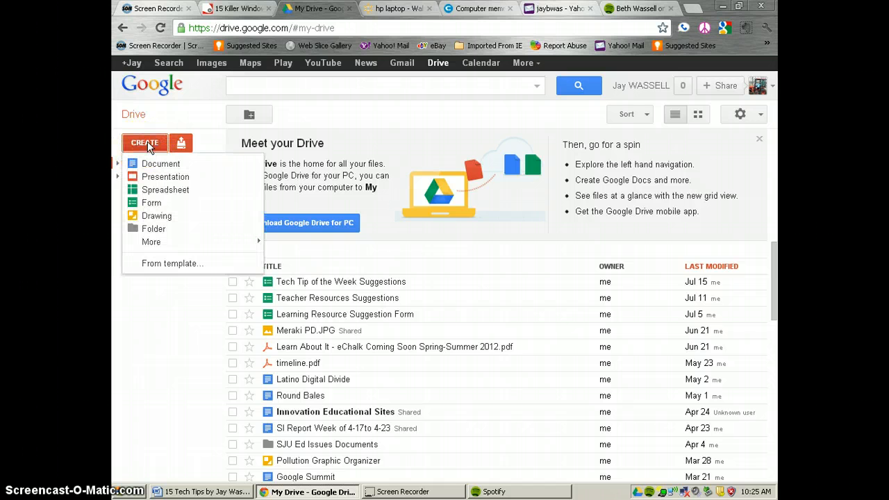
{"action": "left_click", "coordinate": [153, 202]}
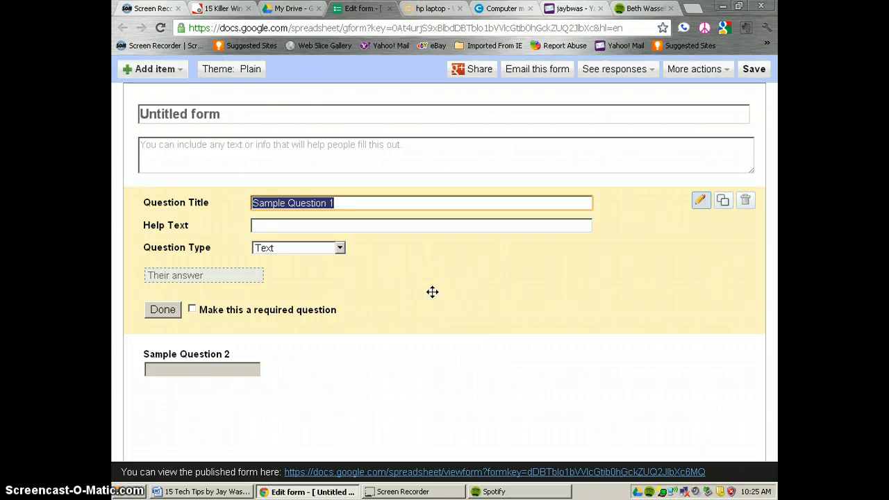
{"action": "left_click", "coordinate": [202, 114]}
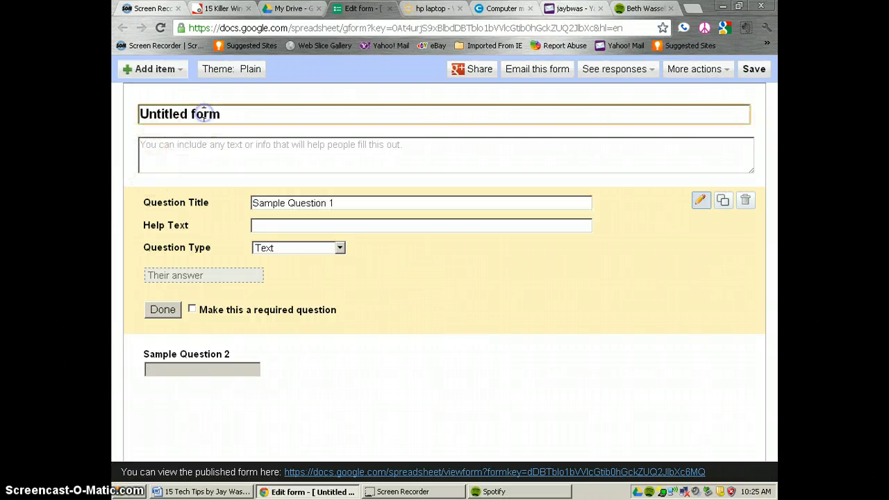
{"action": "left_click_drag", "start_coordinate": [225, 118], "coordinate": [141, 115]}
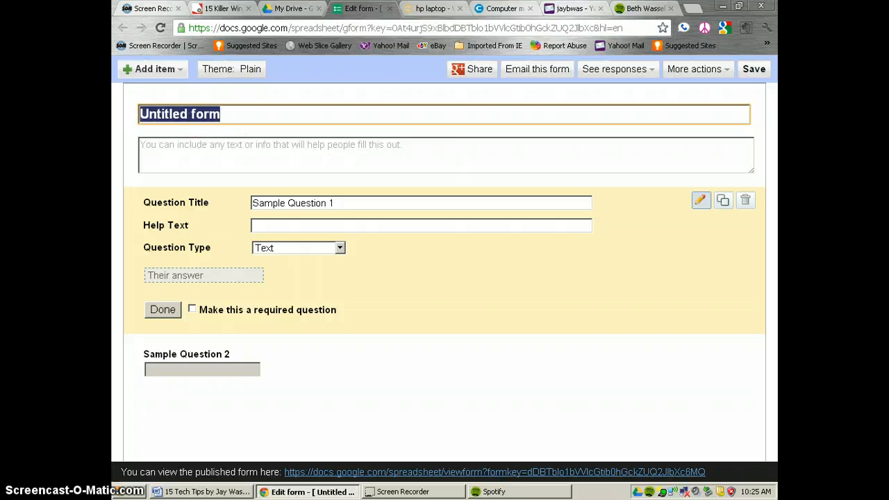
{"action": "type", "text": "Test FOrm"}
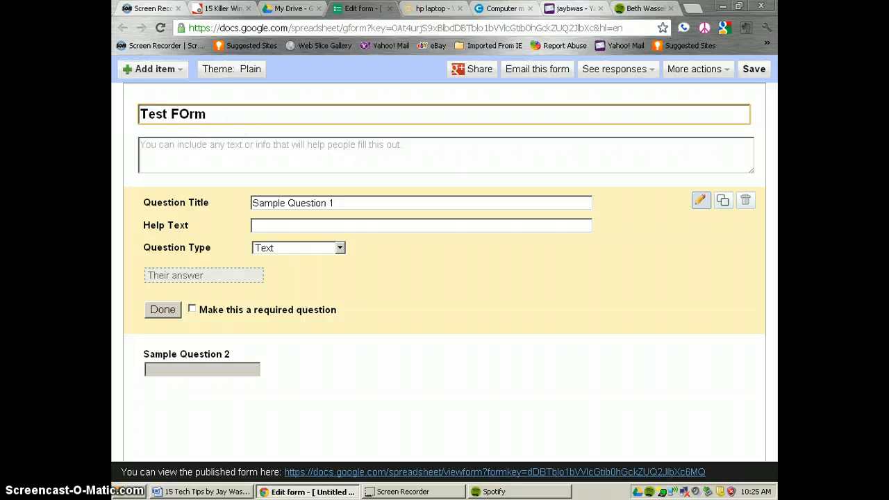
{"action": "key", "text": "BackSpace"}
{"action": "key", "text": "BackSpace"}
{"action": "key", "text": "BackSpace"}
{"action": "type", "text": "rom"}
Enter "Chapter One Quiz" as the form's description text.
{"action": "key", "text": "Tab"}
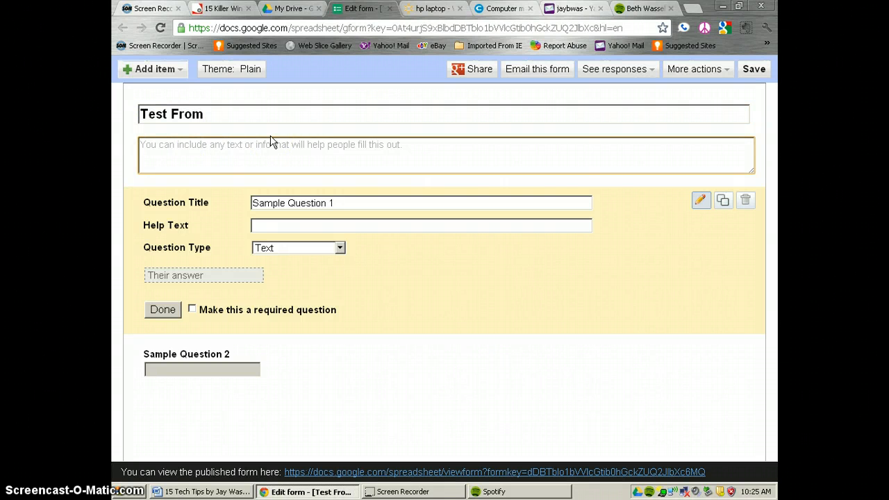
{"action": "type", "text": "C"}
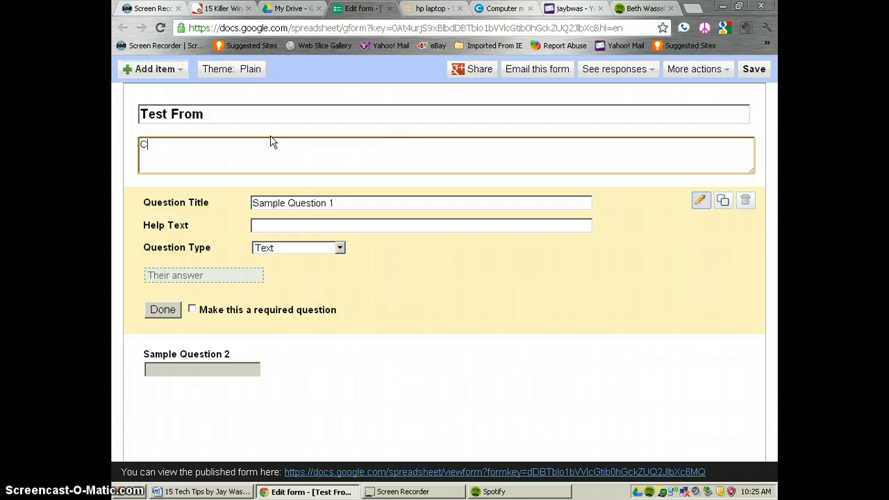
{"action": "type", "text": "hapter One Quiz"}
Replace the first sample question's title with "What school do you attend?".
{"action": "left_click_drag", "start_coordinate": [281, 201], "coordinate": [283, 202]}
{"action": "left_click", "coordinate": [337, 202]}
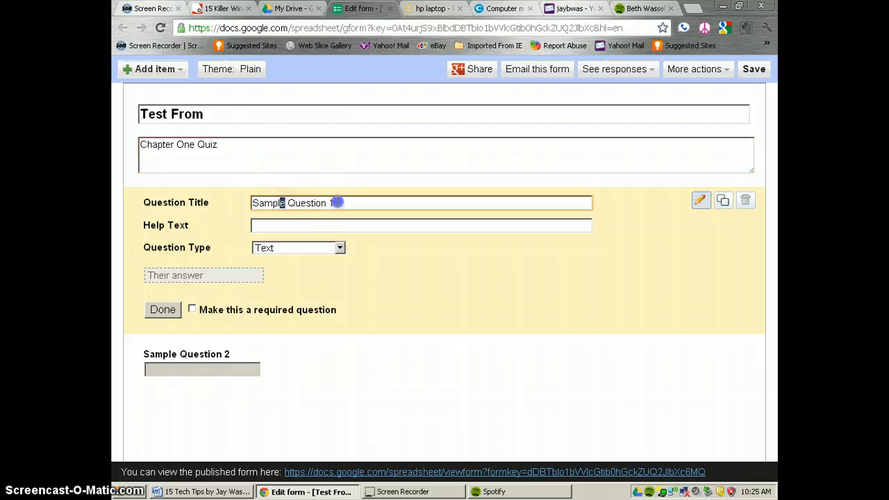
{"action": "left_click_drag", "start_coordinate": [337, 202], "coordinate": [243, 202]}
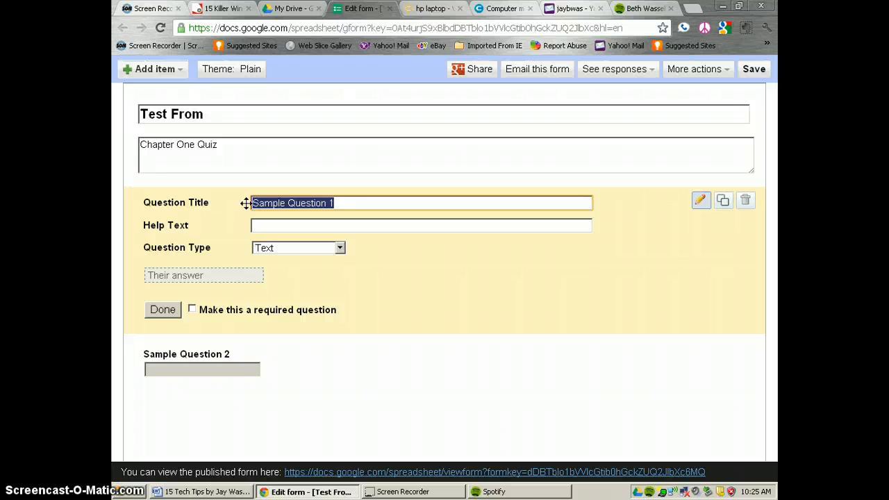
{"action": "type", "text": "What school do y"}
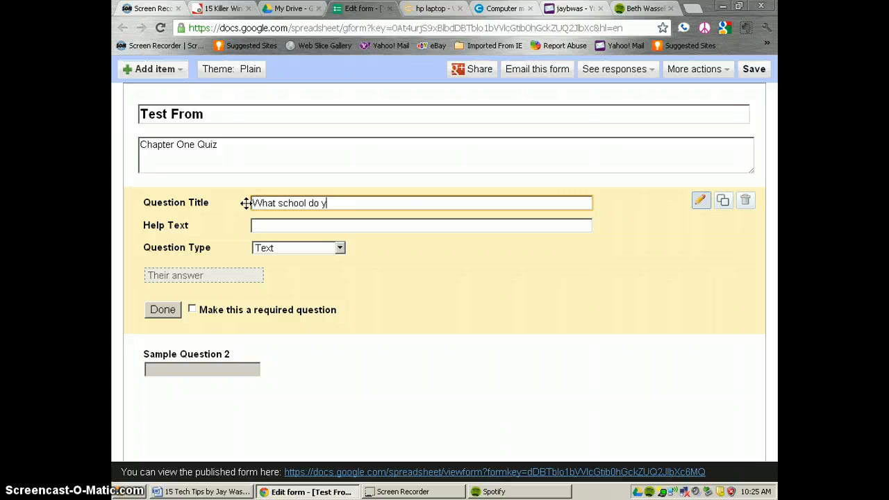
{"action": "type", "text": "ou attend?"}
Try the Paragraph text, Multiple choice and Checkboxes question types on the school question.
{"action": "left_click", "coordinate": [292, 250]}
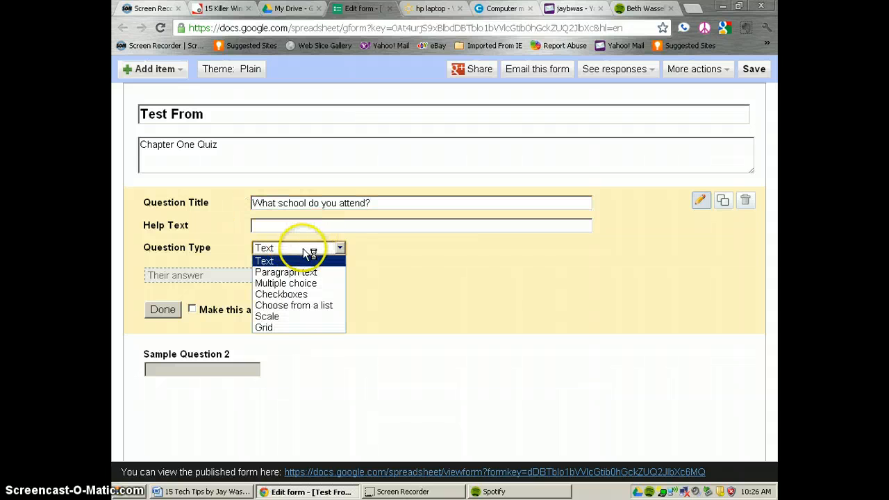
{"action": "left_click", "coordinate": [293, 272]}
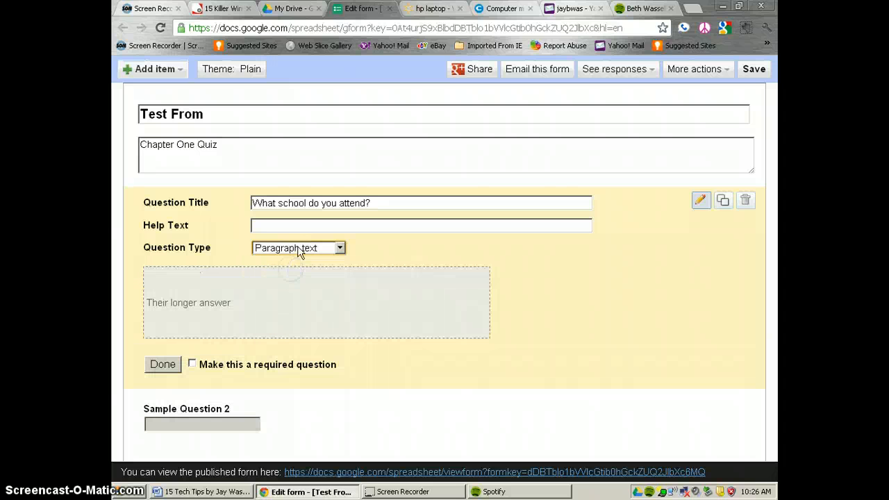
{"action": "left_click", "coordinate": [299, 248]}
{"action": "left_click", "coordinate": [289, 283]}
{"action": "left_click", "coordinate": [314, 252]}
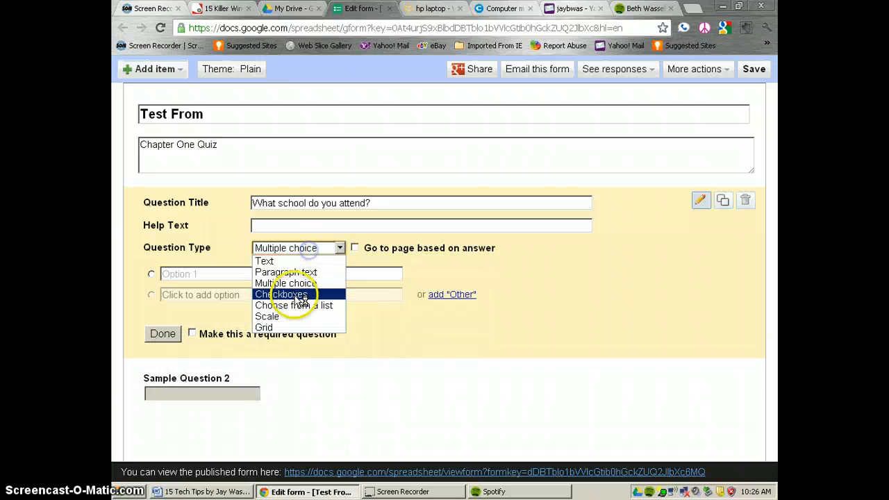
{"action": "left_click", "coordinate": [309, 294]}
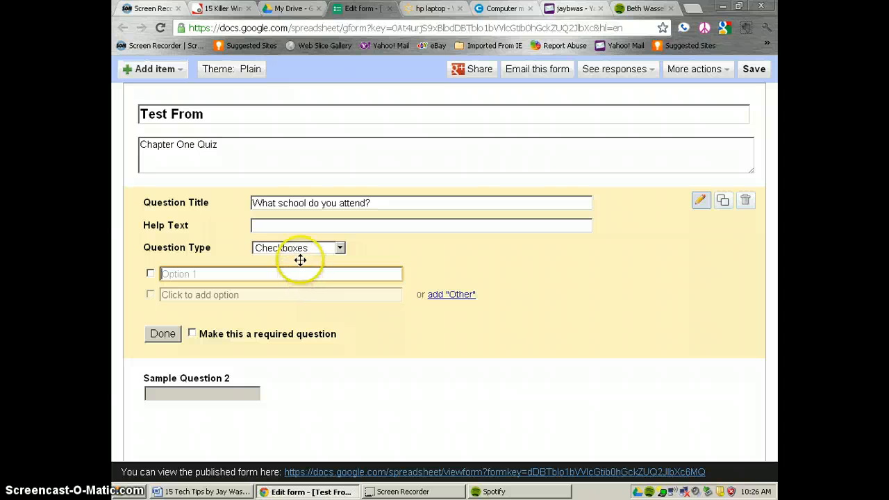
Make the school question Multiple choice with the options MLakes, Shawnee and Seneca.
{"action": "left_click", "coordinate": [300, 249]}
{"action": "left_click", "coordinate": [290, 282]}
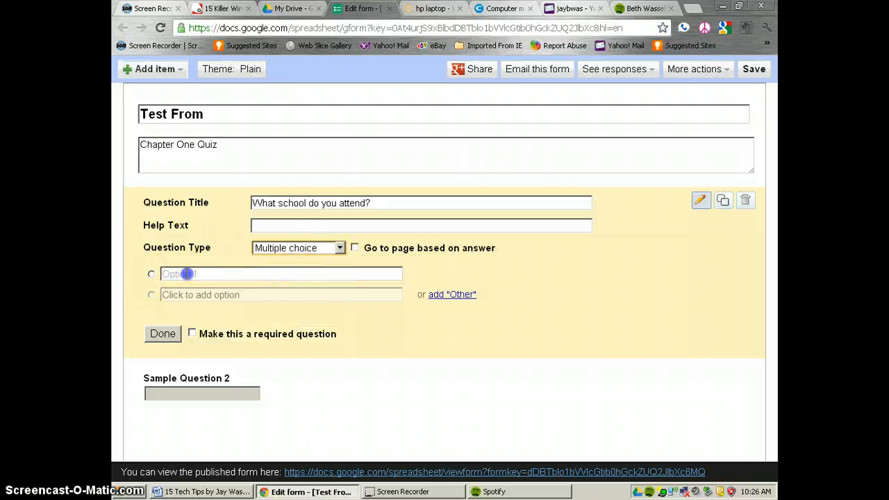
{"action": "left_click", "coordinate": [175, 274]}
{"action": "type", "text": "ML"}
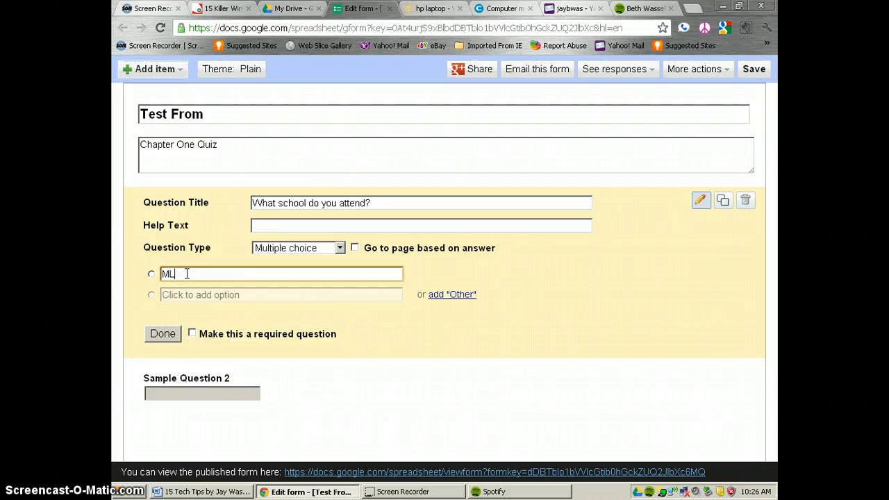
{"action": "type", "text": "akes"}
{"action": "left_click", "coordinate": [201, 292]}
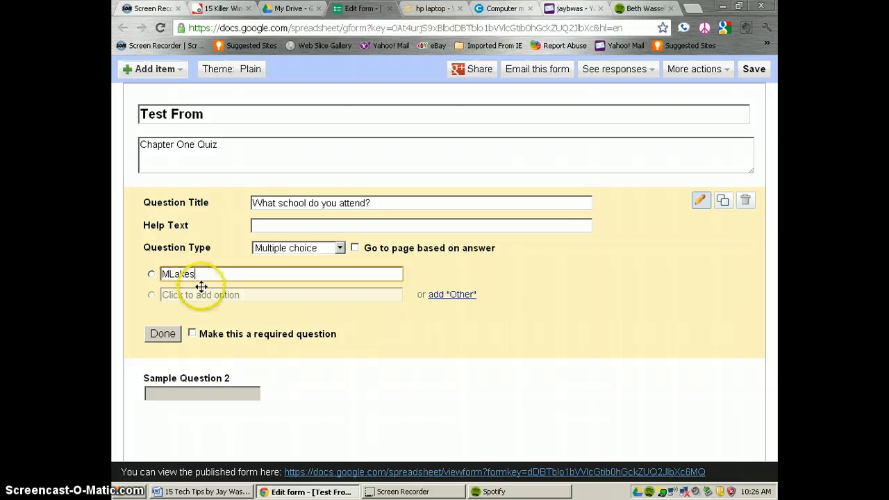
{"action": "type", "text": "Sha"}
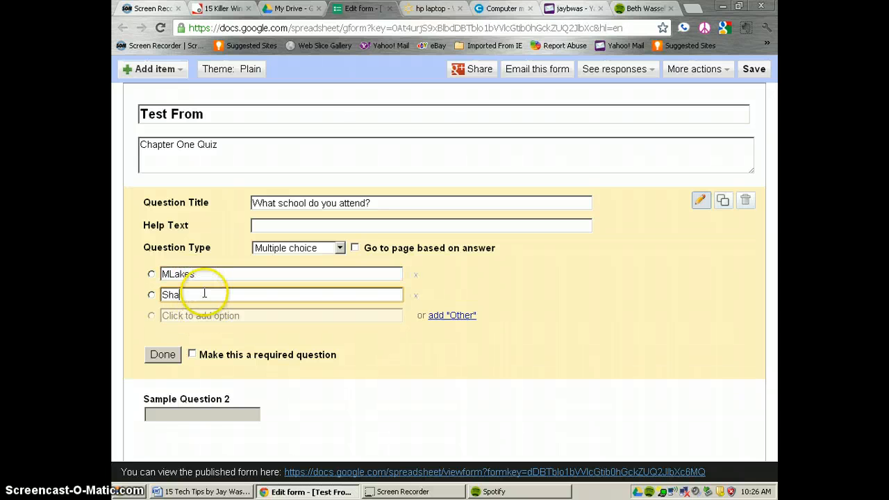
{"action": "type", "text": "wnee"}
{"action": "key", "text": "Return"}
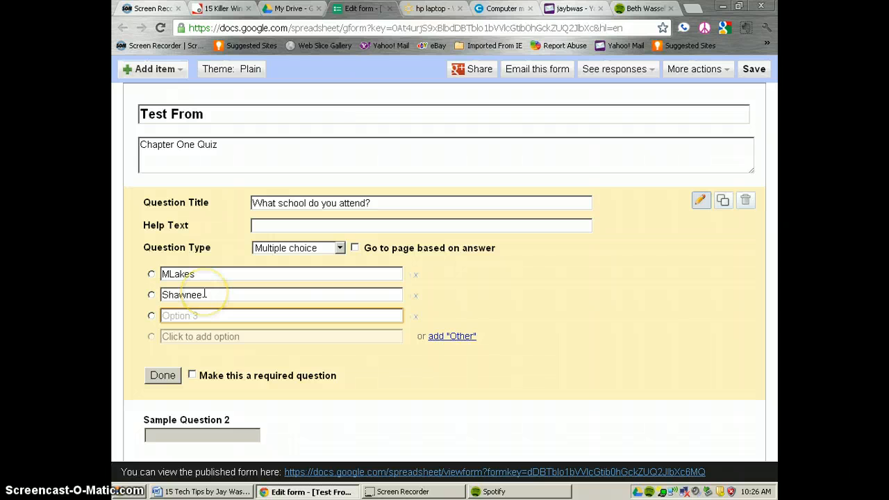
{"action": "type", "text": "Senece"}
{"action": "key", "text": "BackSpace"}
{"action": "type", "text": "a"}
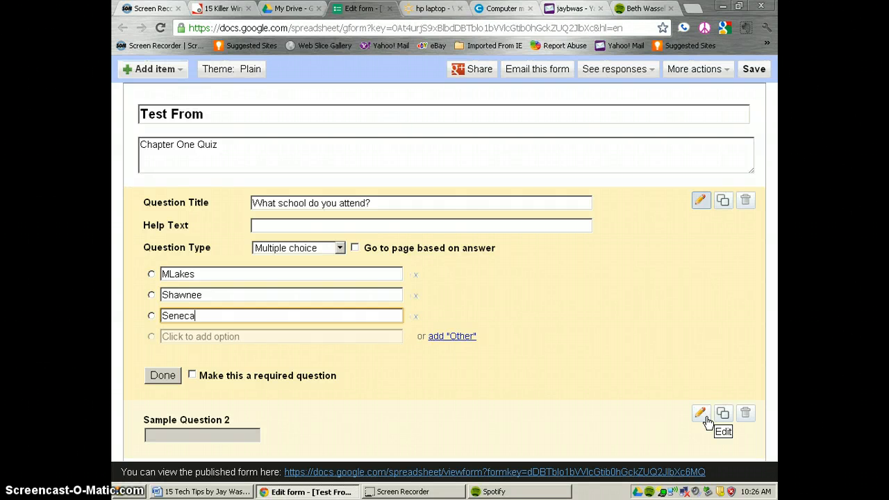
Delete Sample Question 2 from the form and apply the Books Classic theme.
{"action": "left_click", "coordinate": [745, 413]}
{"action": "left_click", "coordinate": [456, 259]}
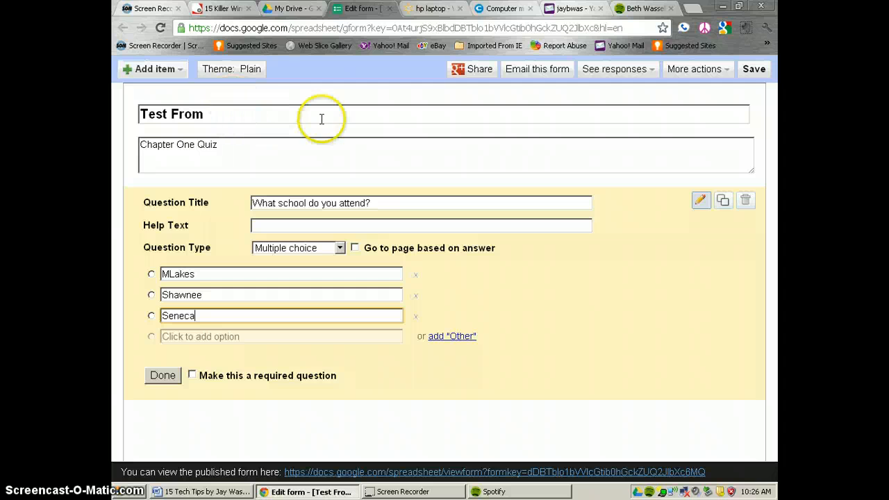
{"action": "left_click", "coordinate": [255, 74]}
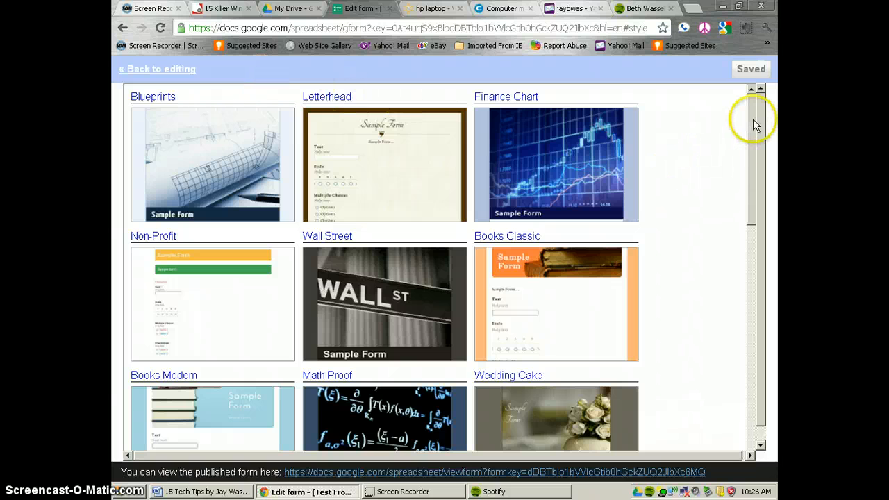
{"action": "left_click_drag", "start_coordinate": [750, 123], "coordinate": [748, 141]}
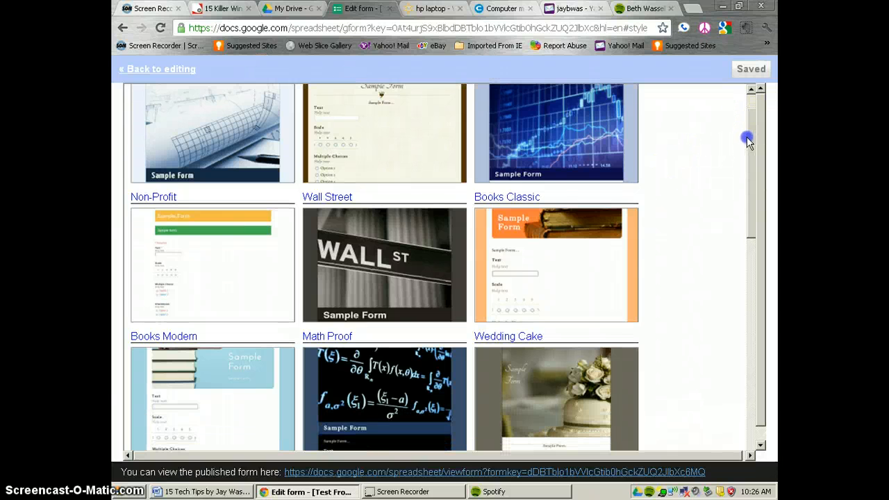
{"action": "left_click", "coordinate": [564, 254]}
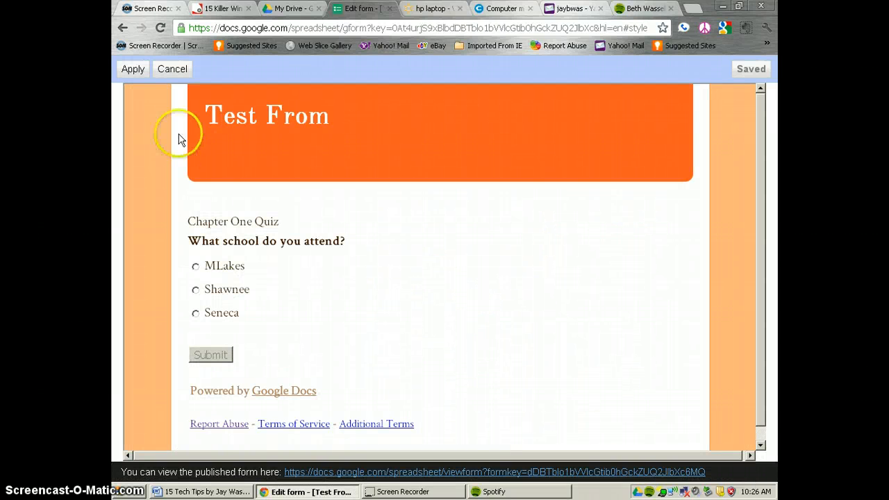
{"action": "left_click", "coordinate": [132, 69]}
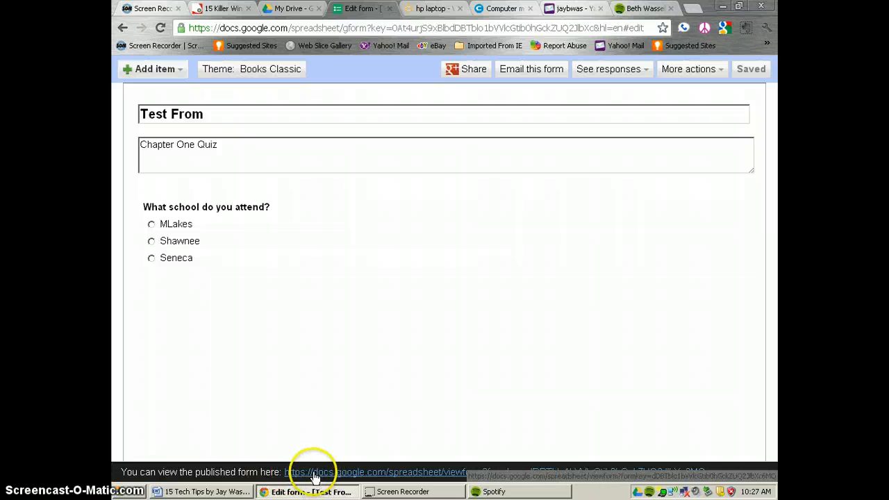
Open the 2010-2011 Professional Development Survey spreadsheet from My Drive and dismiss the browser zoom notice.
{"action": "left_click", "coordinate": [297, 15]}
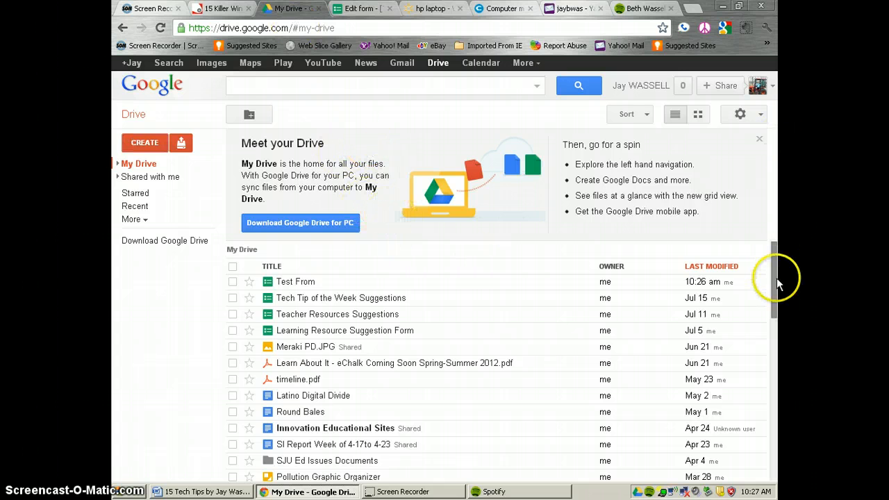
{"action": "left_click_drag", "start_coordinate": [777, 278], "coordinate": [773, 391]}
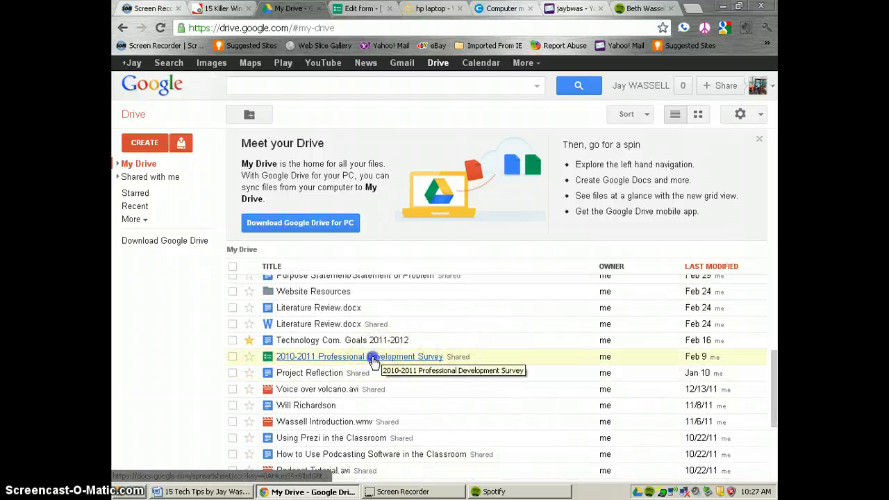
{"action": "left_click", "coordinate": [400, 358]}
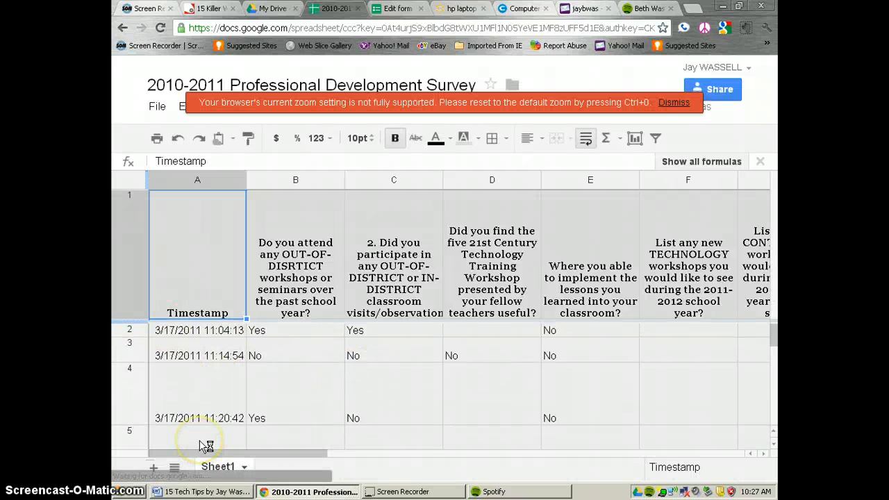
{"action": "left_click", "coordinate": [671, 102]}
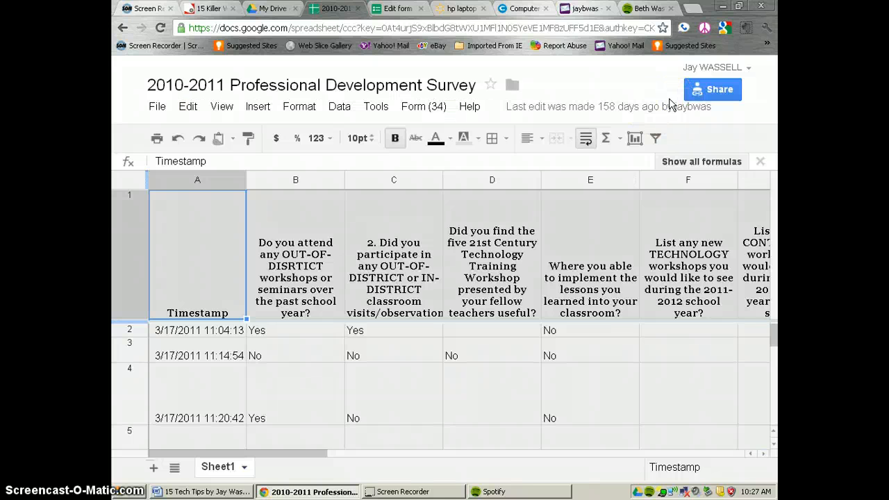
Show the summary of responses for the survey's form and look through its charts.
{"action": "left_click", "coordinate": [420, 111]}
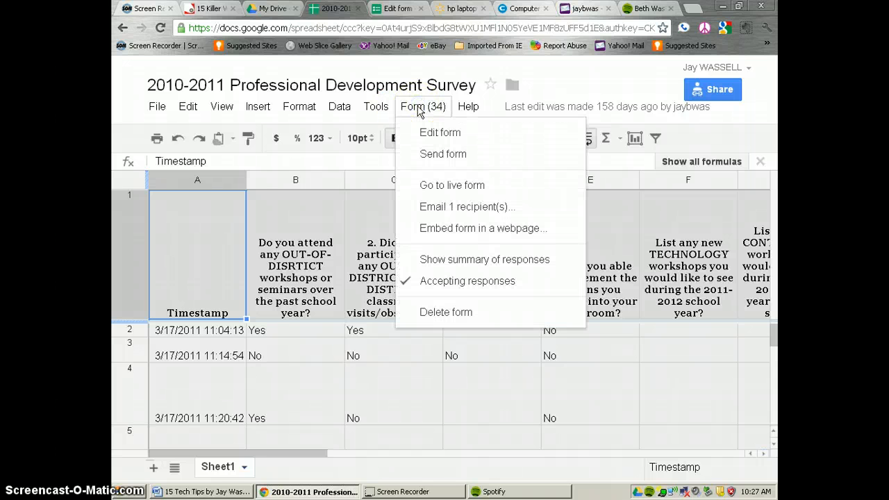
{"action": "left_click", "coordinate": [470, 262]}
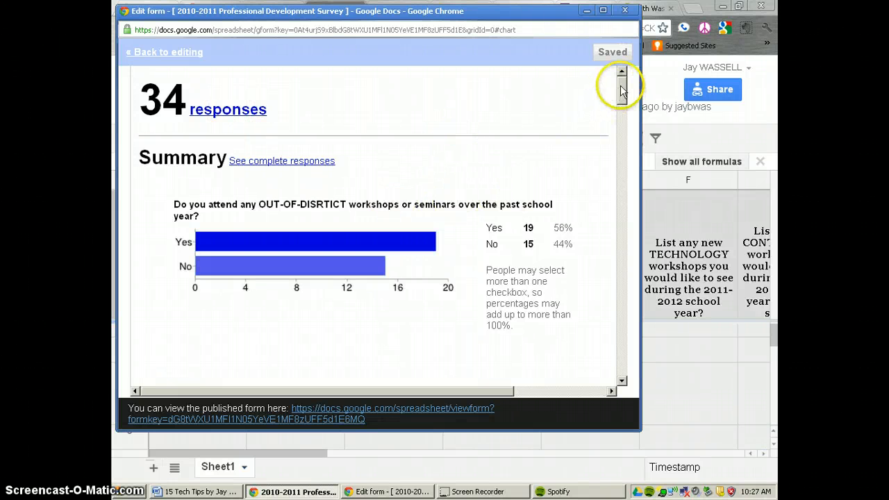
{"action": "mouse_move", "coordinate": [622, 90]}
{"action": "left_mouse_down"}
{"action": "mouse_move", "coordinate": [623, 254]}
{"action": "mouse_move", "coordinate": [618, 84]}
{"action": "left_mouse_up"}
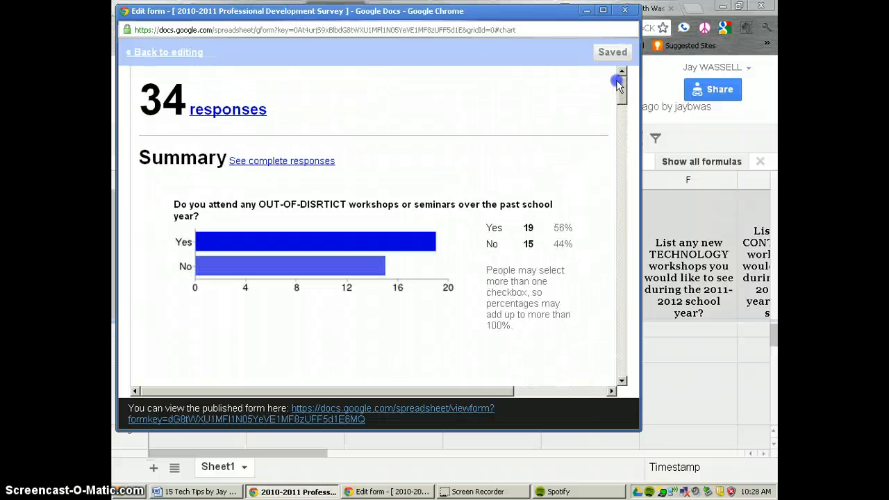
{"action": "left_click", "coordinate": [486, 101]}
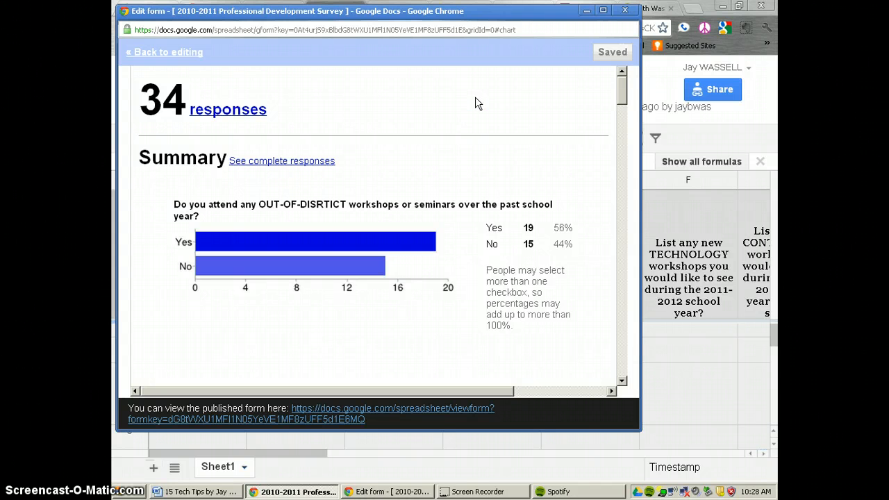